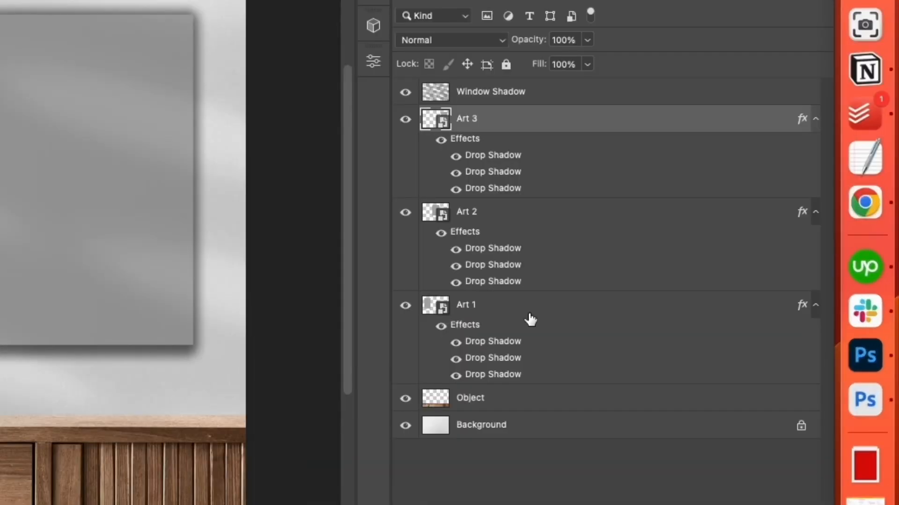
- Hide and reshow the Art 1, Art 2 and Art 3 layers one at a time to identify the frame each controls
left_click(528, 305)
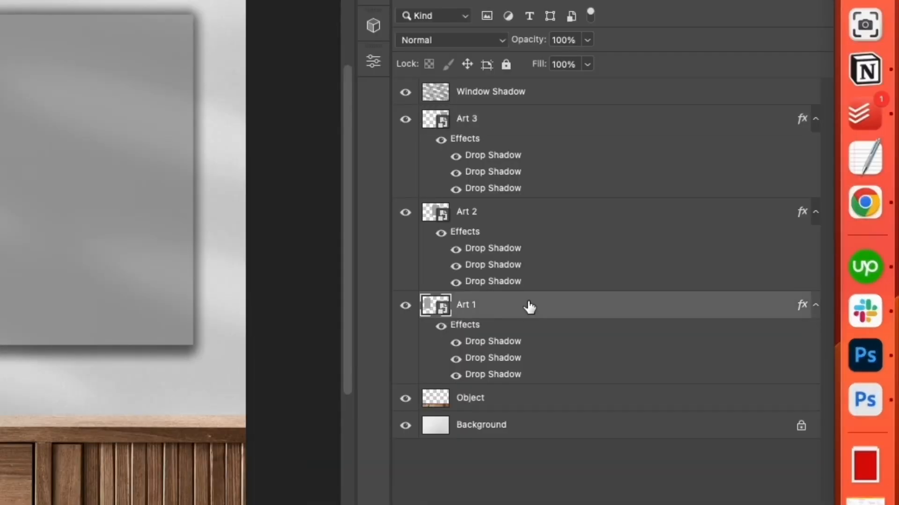
left_click(517, 221)
left_click(533, 329)
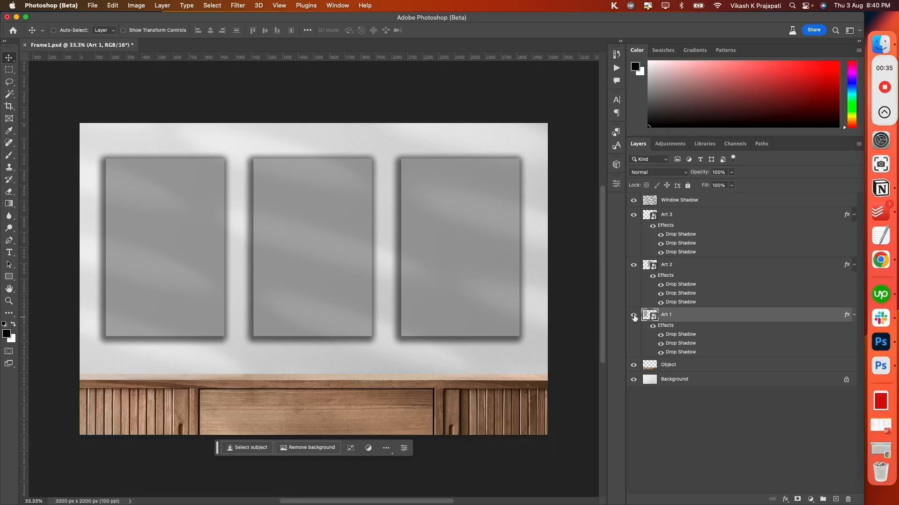
left_click(634, 317)
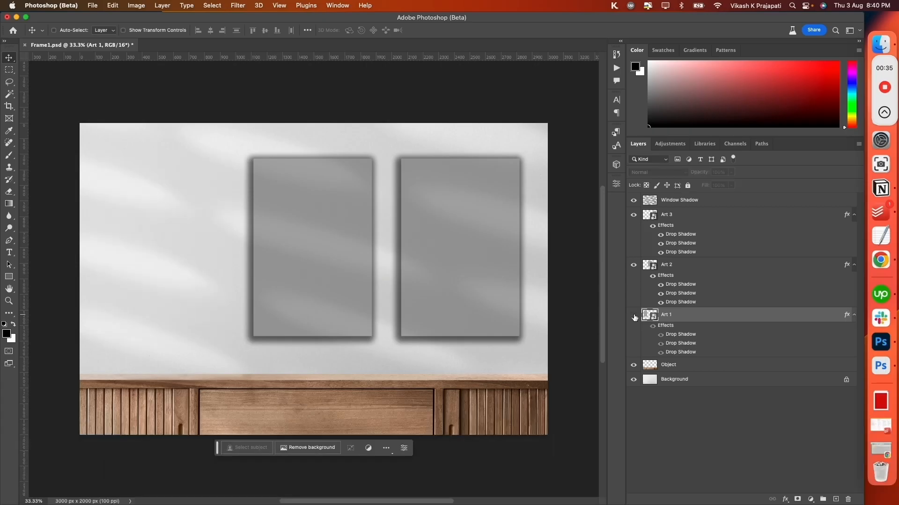
left_click(633, 317)
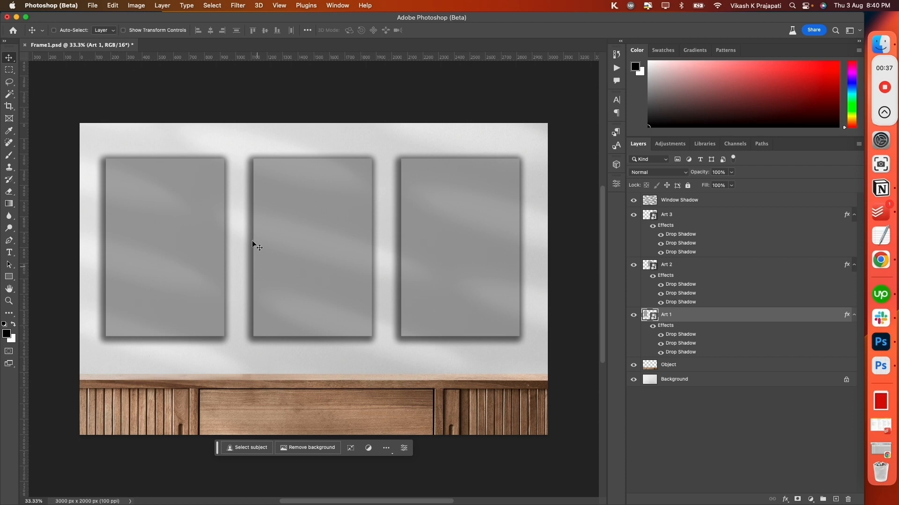
left_click(684, 265)
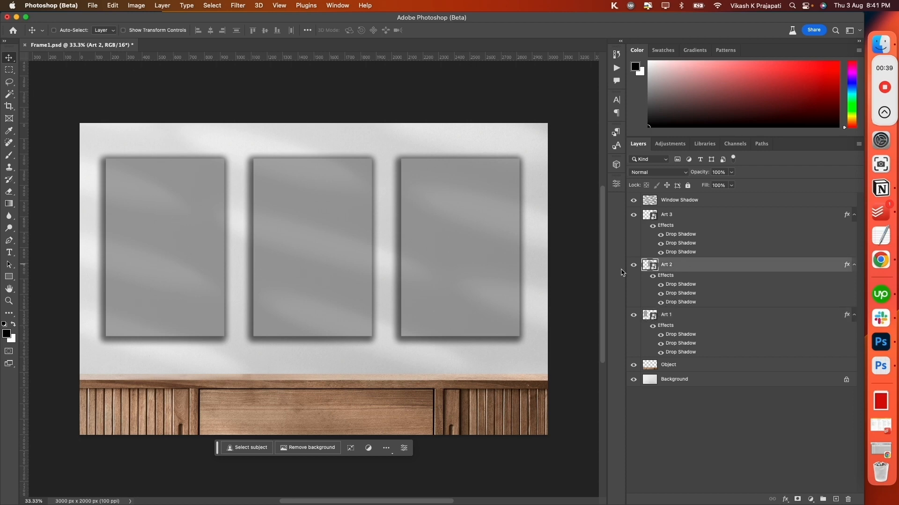
left_click(634, 265)
left_click(634, 265)
left_click(692, 219)
left_click(634, 215)
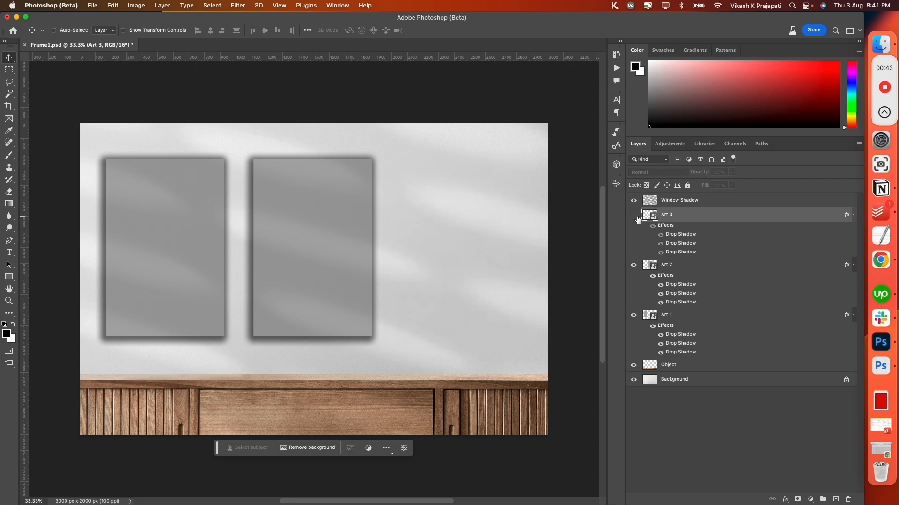
left_click(634, 215)
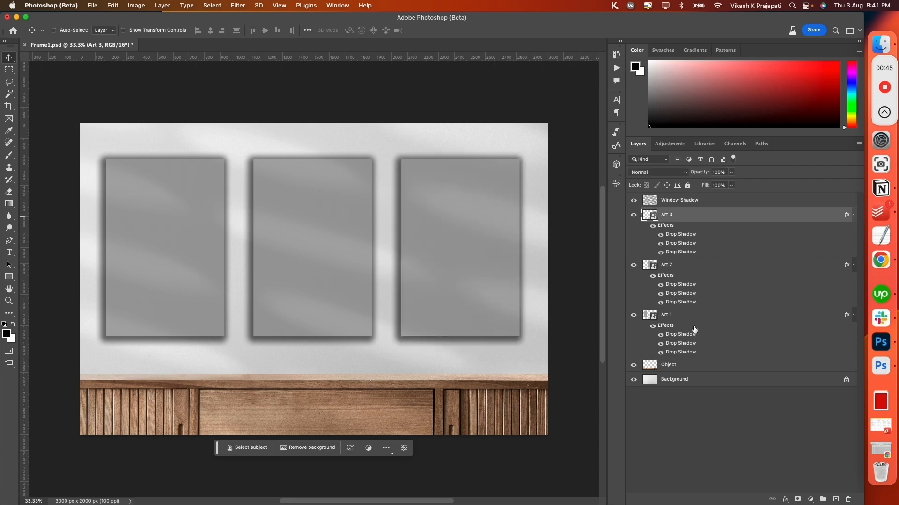
left_click(693, 323)
left_click(705, 268)
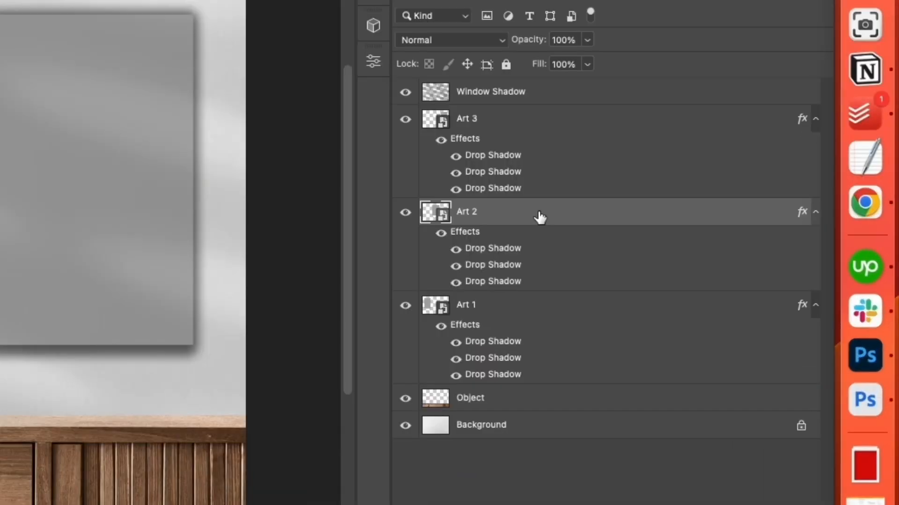
left_click(531, 314)
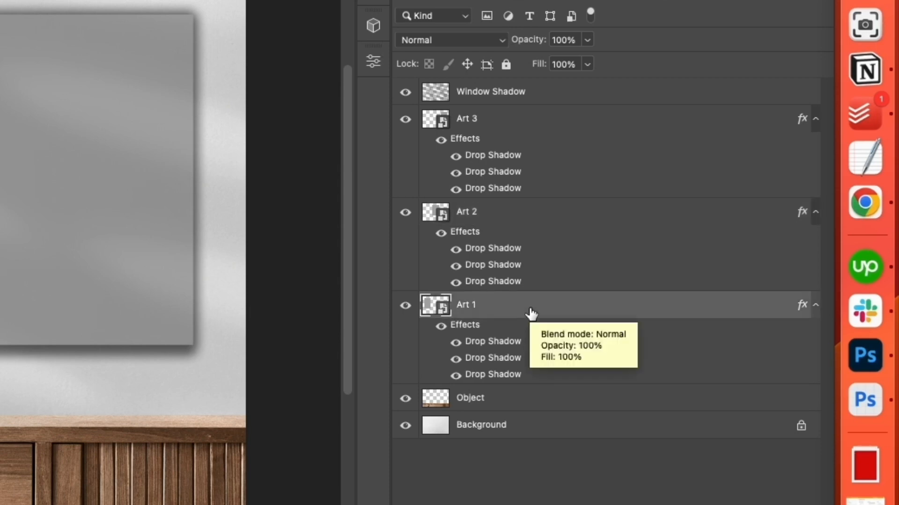
double_click(467, 307)
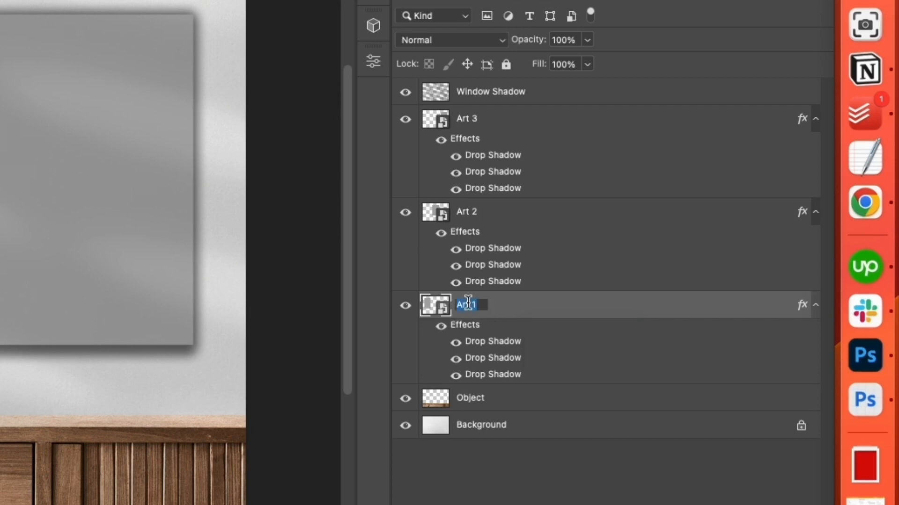
type("@design")
left_click(549, 307)
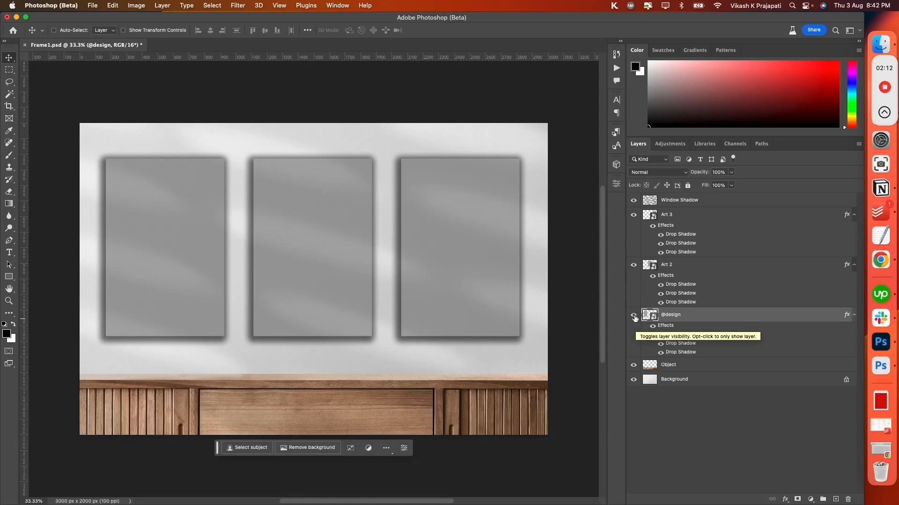
left_click(634, 318)
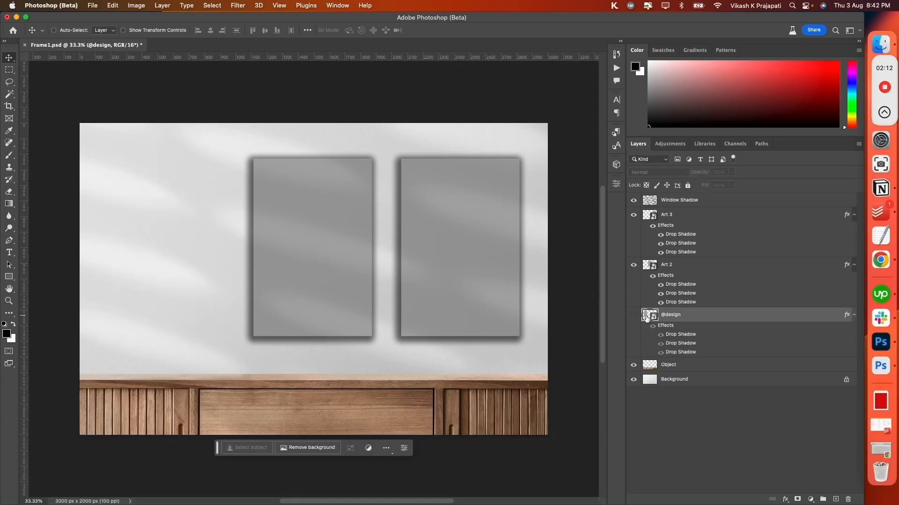
left_click(635, 318)
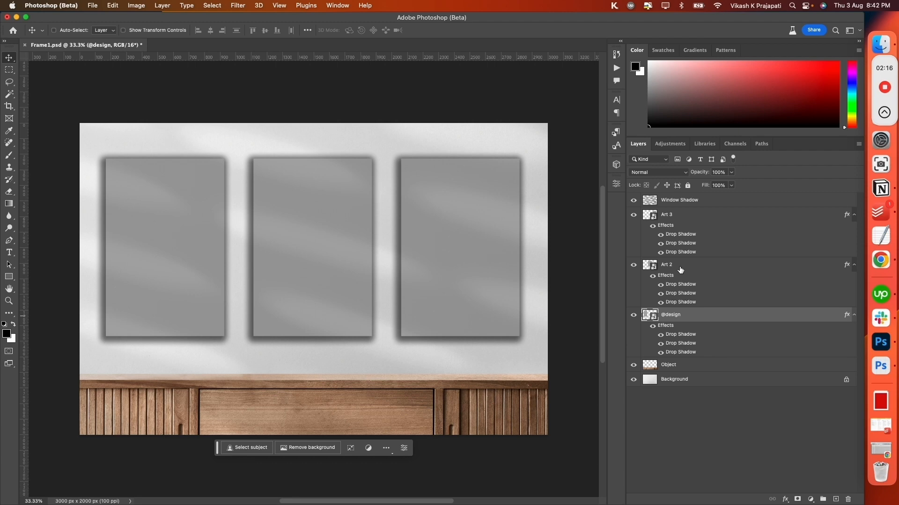
left_click(680, 270)
left_click(687, 218)
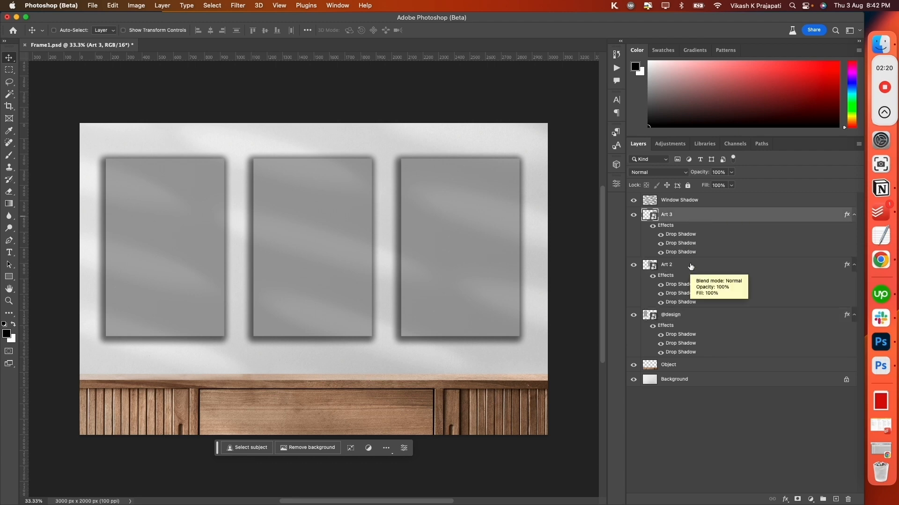
left_click(700, 315)
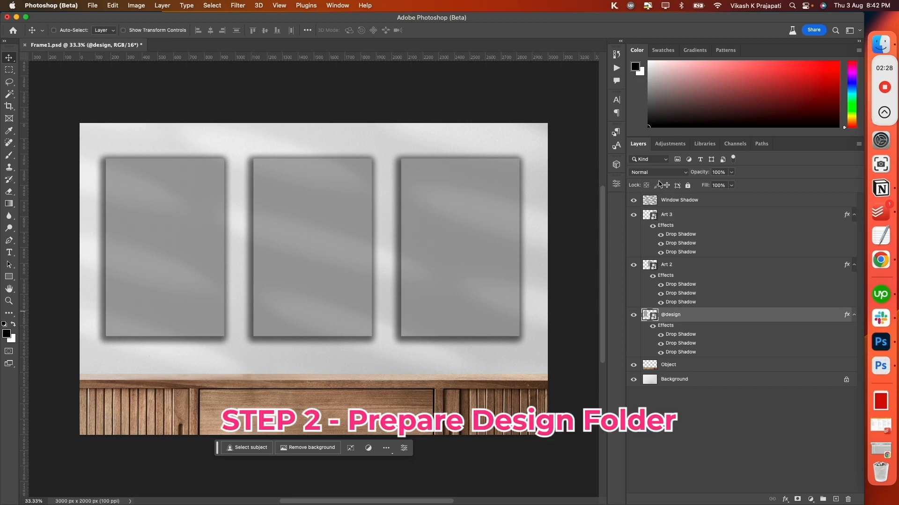
- Switch to Finder and open the Artwork folder inside the Demo folder
mouse_move(1, 504)
left_click(176, 240)
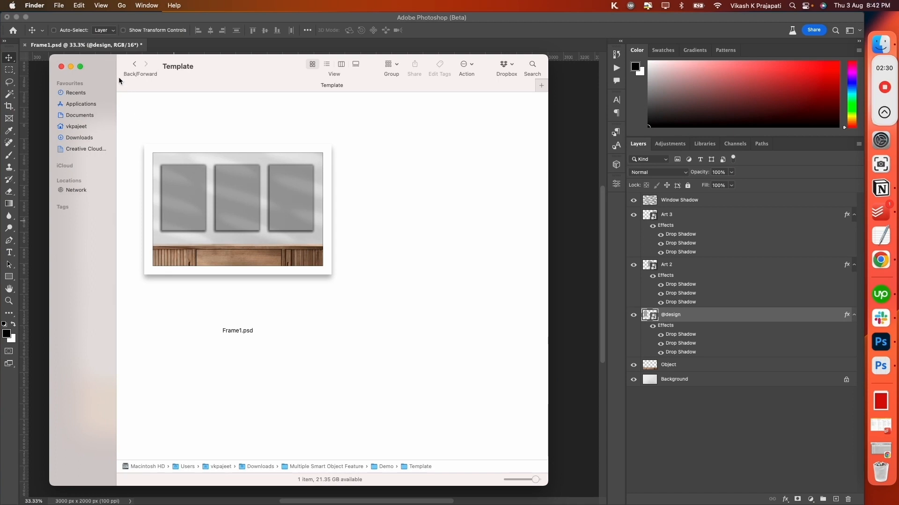
left_click(136, 66)
double_click(148, 114)
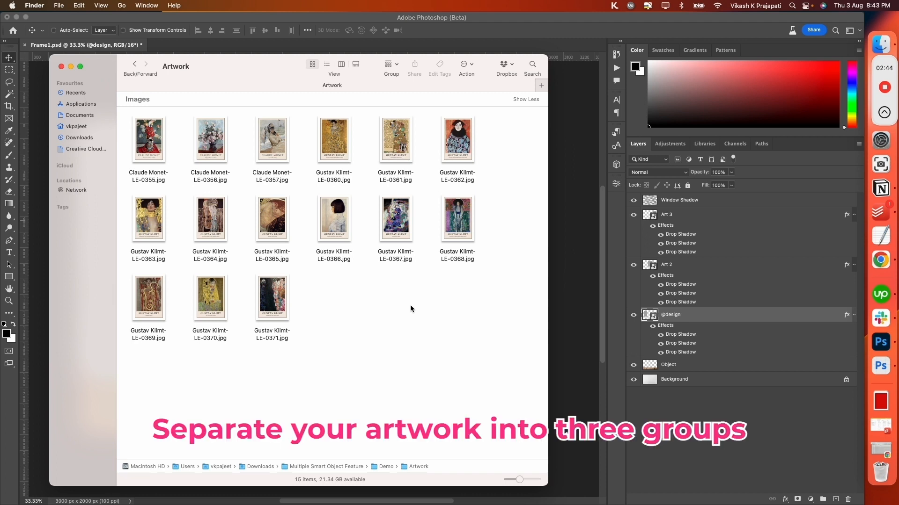
- Create two new folders named Art 2 and Art 3 inside the Artwork folder
right_click(359, 293)
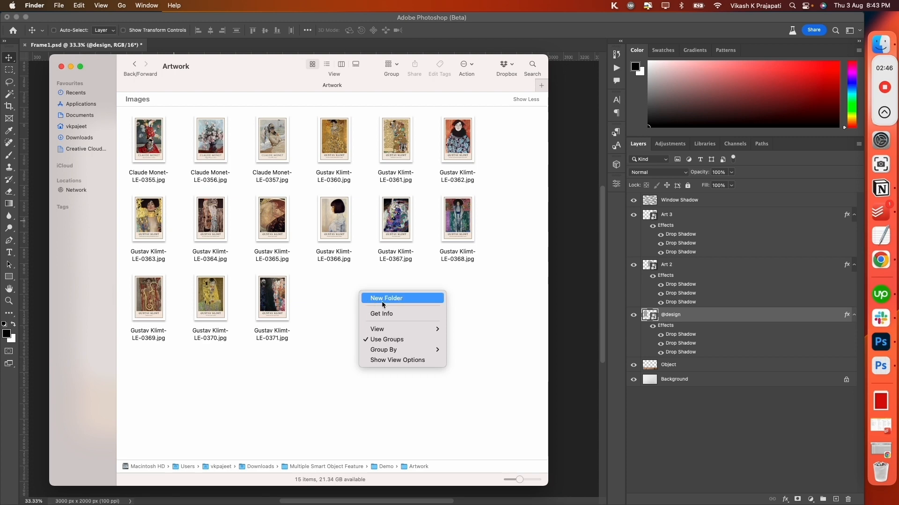
left_click(381, 301)
type("A")
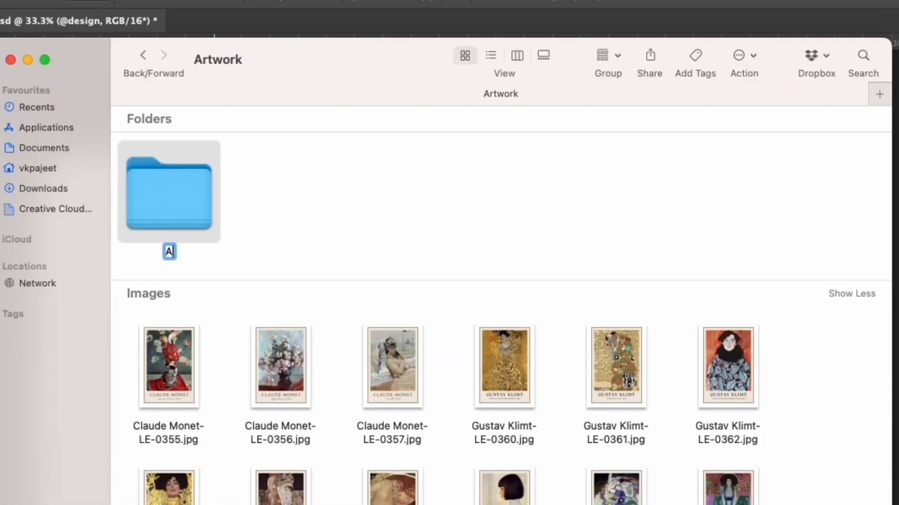
type("rt 2")
right_click(386, 194)
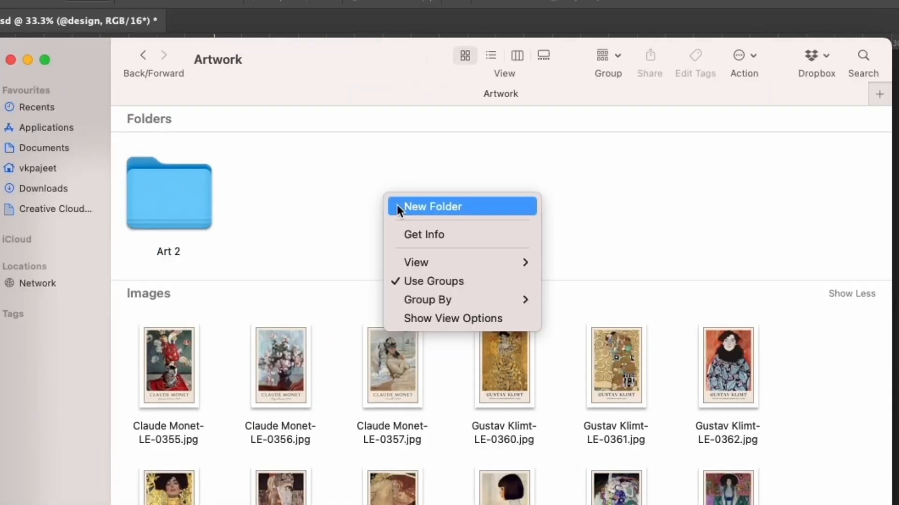
left_click(413, 209)
type("Art")
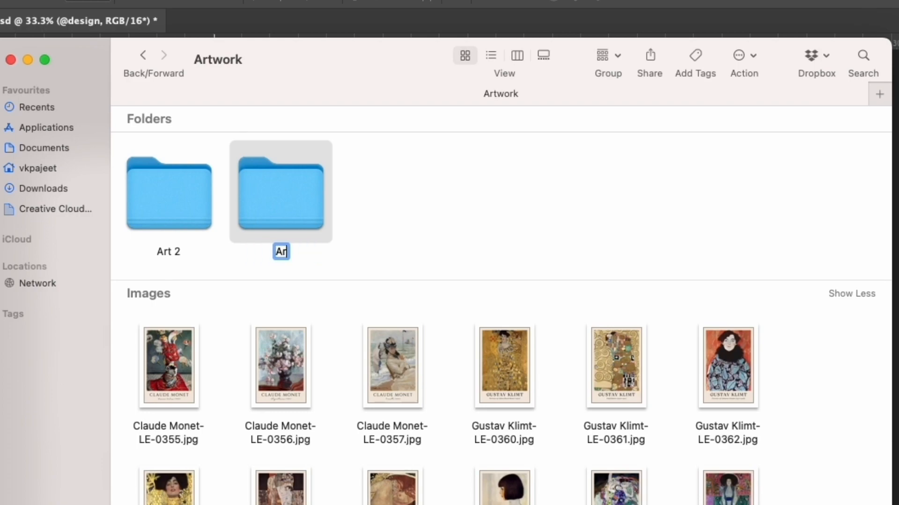
type(" 3")
left_click(449, 204)
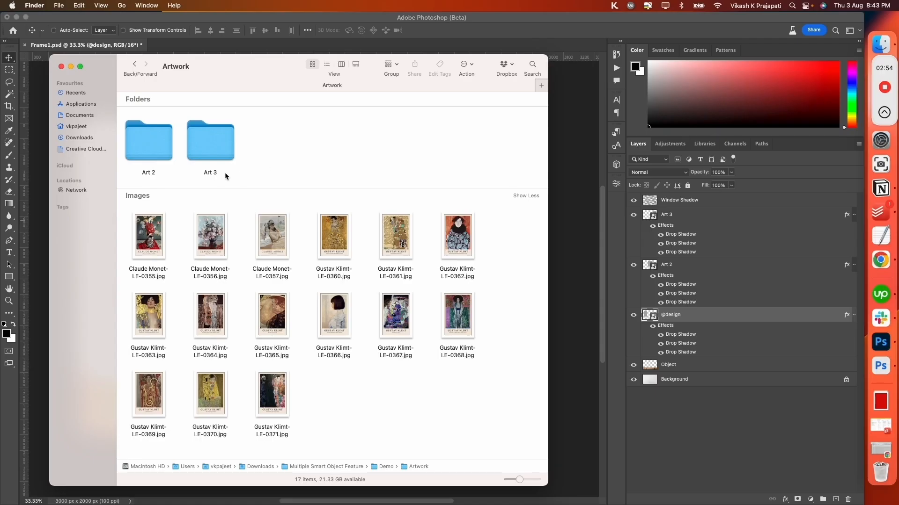
- Move the five images LE-0355 to LE-0361 into the Art 2 folder and the five images LE-0362 to LE-0366 into Art 3
left_click(146, 147)
left_click(195, 148)
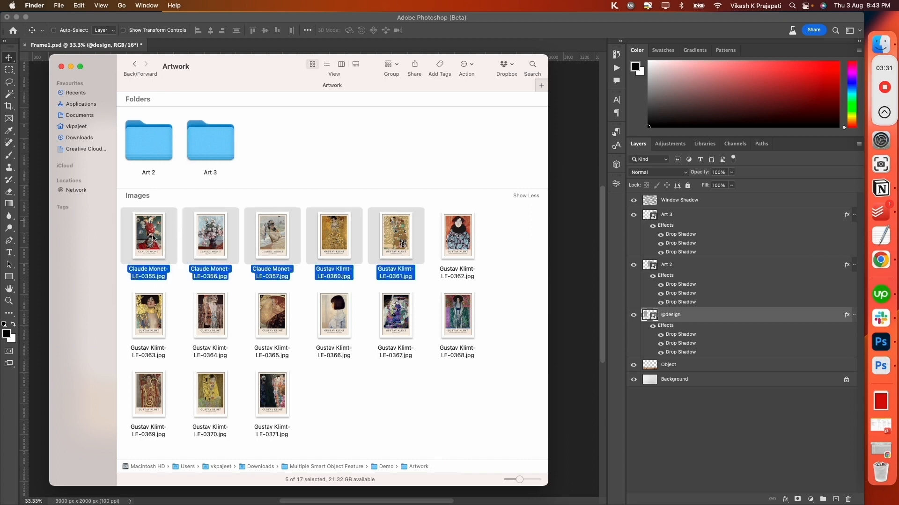
left_click_drag(157, 239, 152, 146)
left_click_drag(154, 205, 398, 240)
left_click_drag(154, 240, 210, 143)
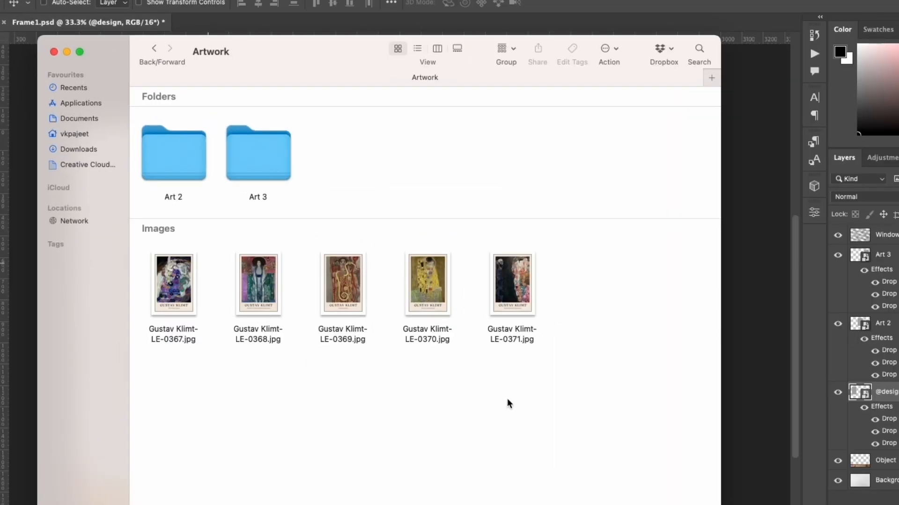
- Review the images left loose in the Artwork folder and the contents of the Art 2 and Art 3 folders
left_click_drag(595, 358, 164, 274)
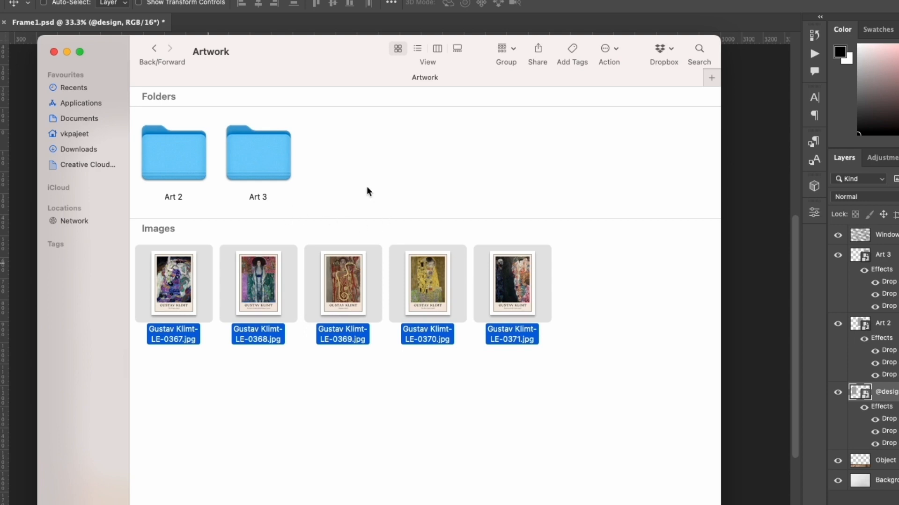
left_click(397, 421)
double_click(187, 169)
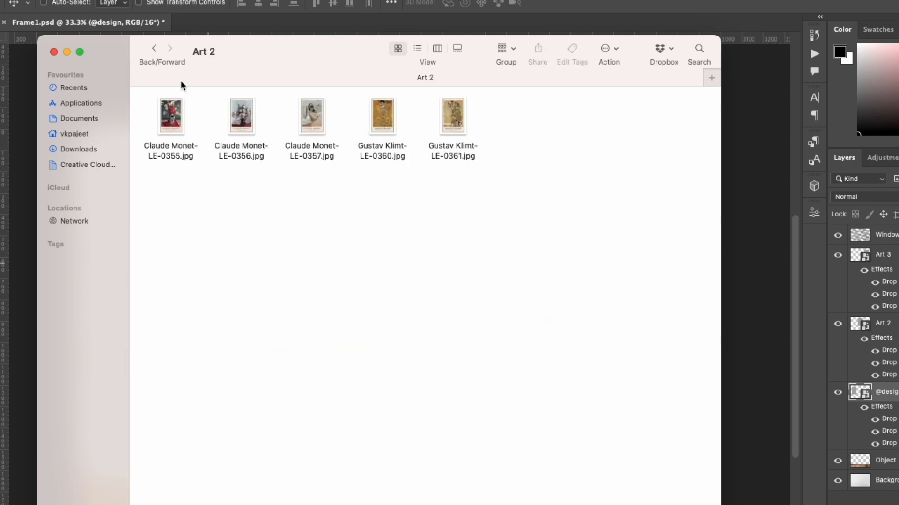
left_click(154, 48)
double_click(232, 158)
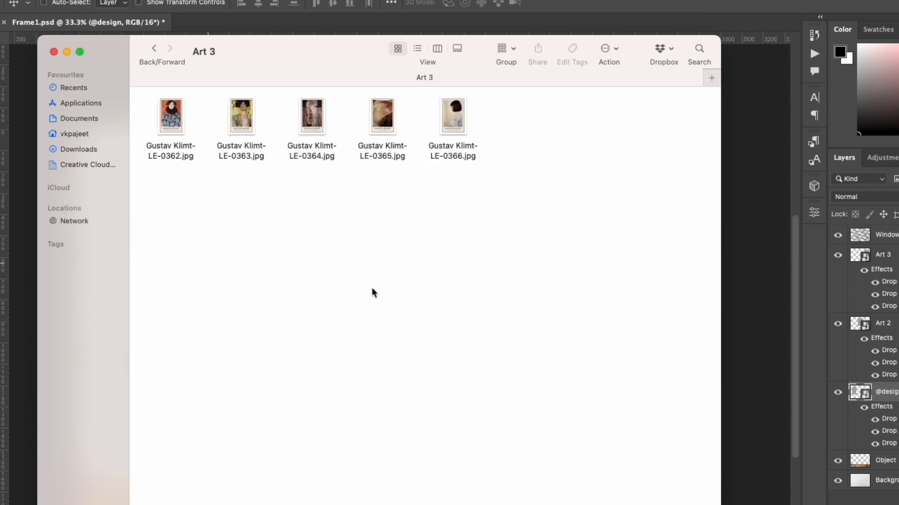
left_click(154, 48)
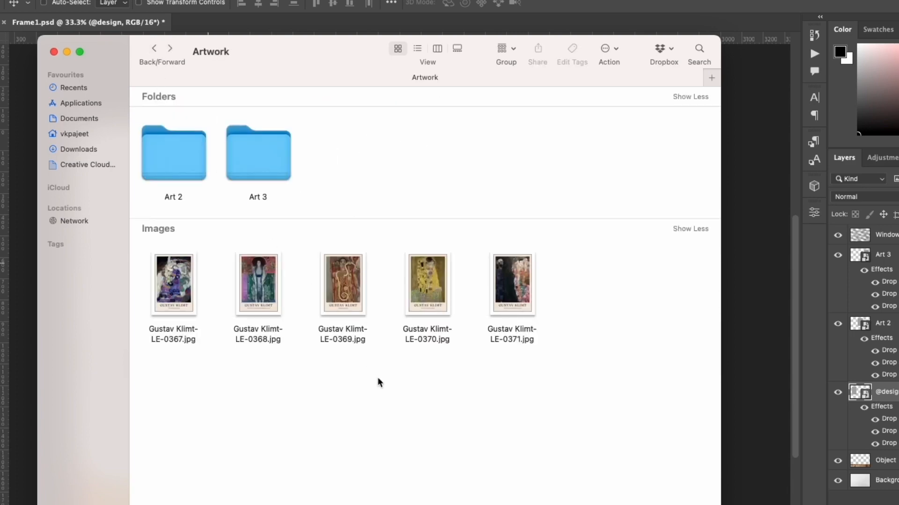
left_click_drag(620, 349, 189, 296)
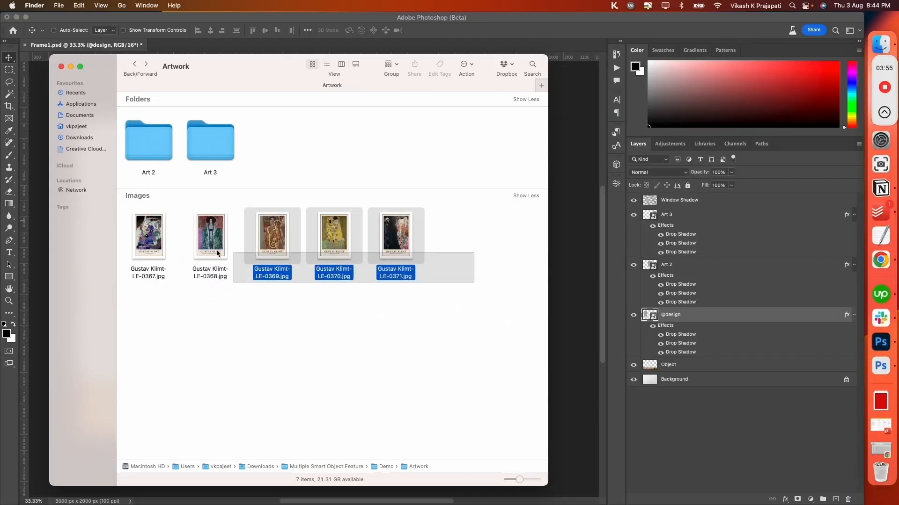
left_click_drag(160, 245, 160, 245)
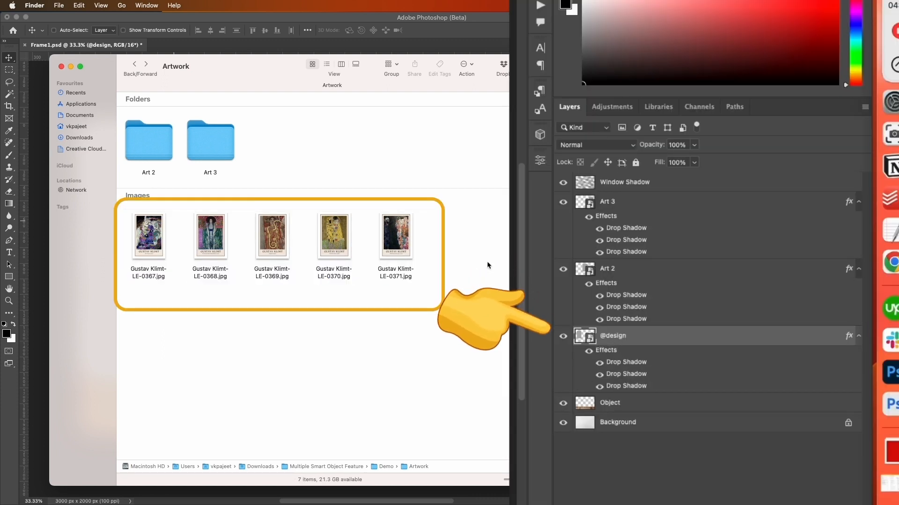
left_click(487, 221)
double_click(144, 146)
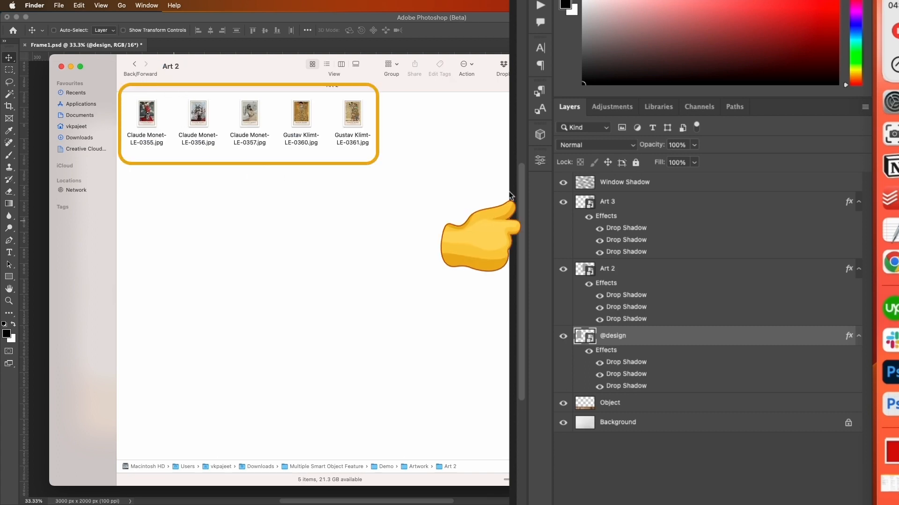
left_click(135, 64)
left_click(227, 144)
double_click(227, 144)
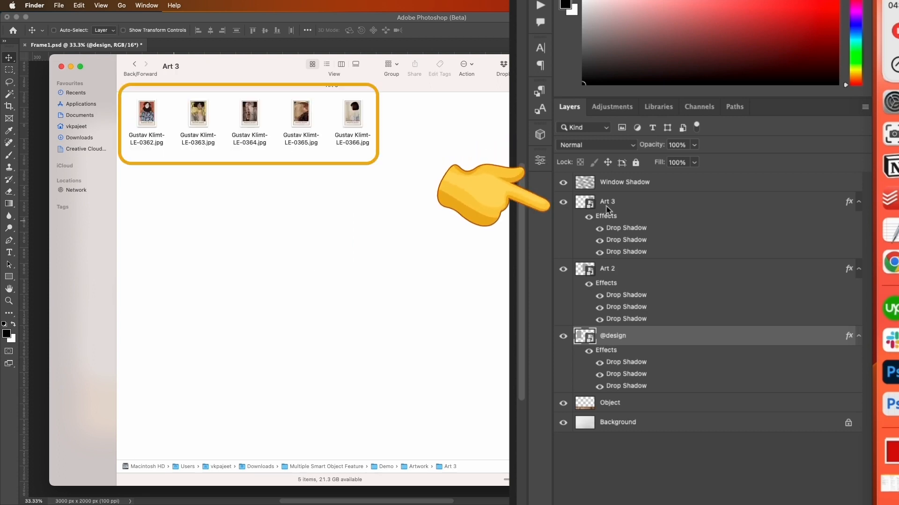
left_click(135, 65)
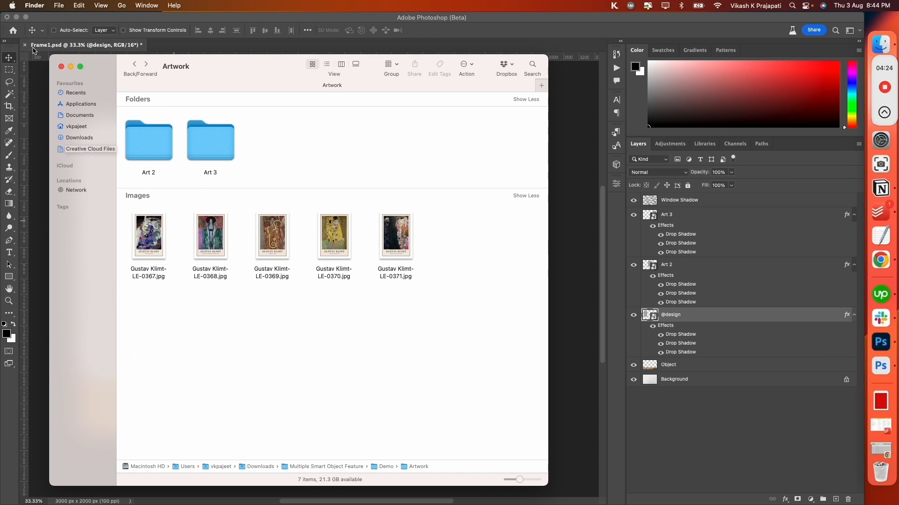
- Switch back to Photoshop, open the Bulk Mockup plugin and move its window toward the middle of the workspace
mouse_move(327, 54)
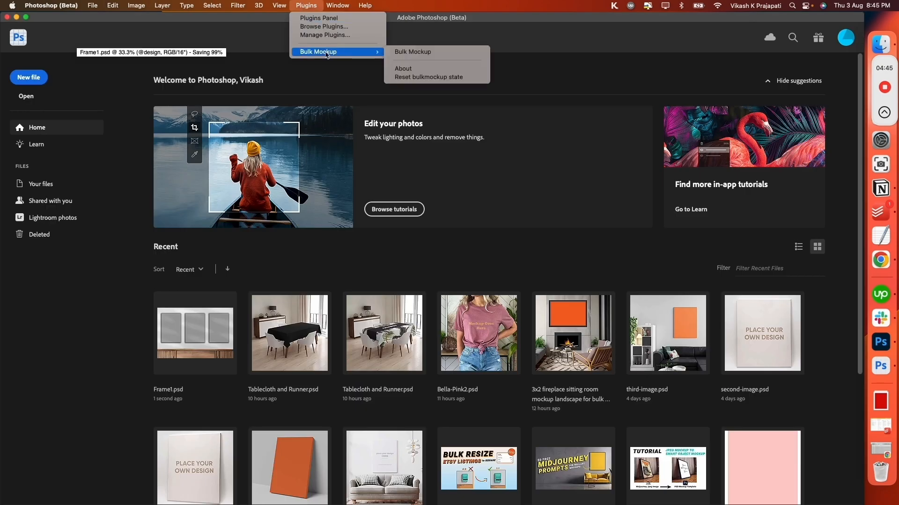
left_click(413, 52)
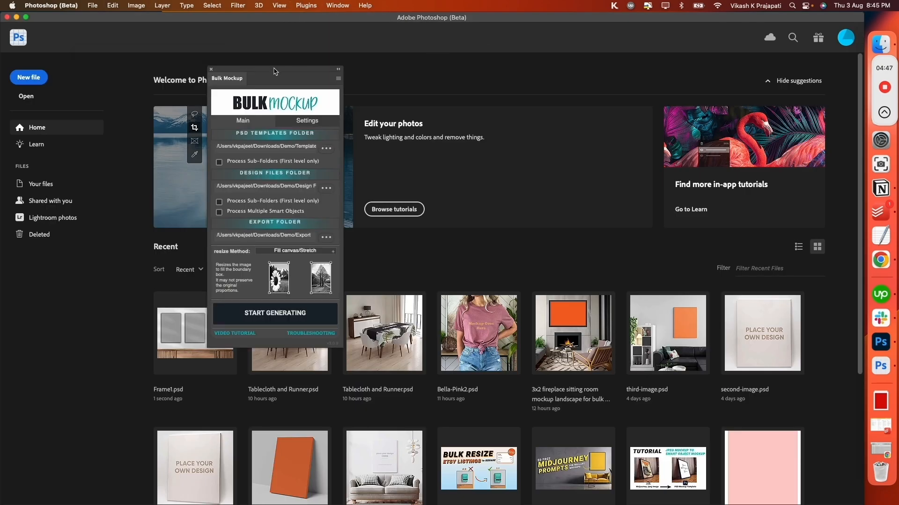
left_click_drag(275, 71, 435, 78)
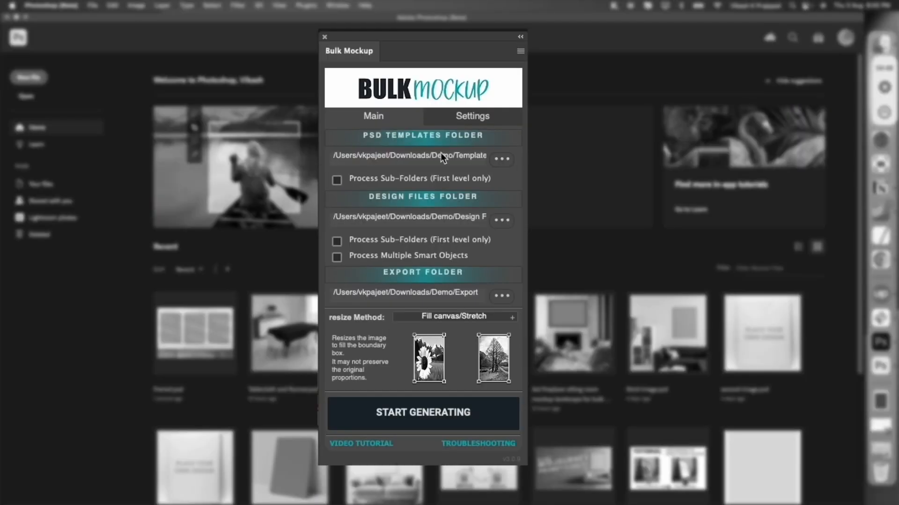
- Set the PSD templates folder to the Template folder inside Demo
left_click(500, 162)
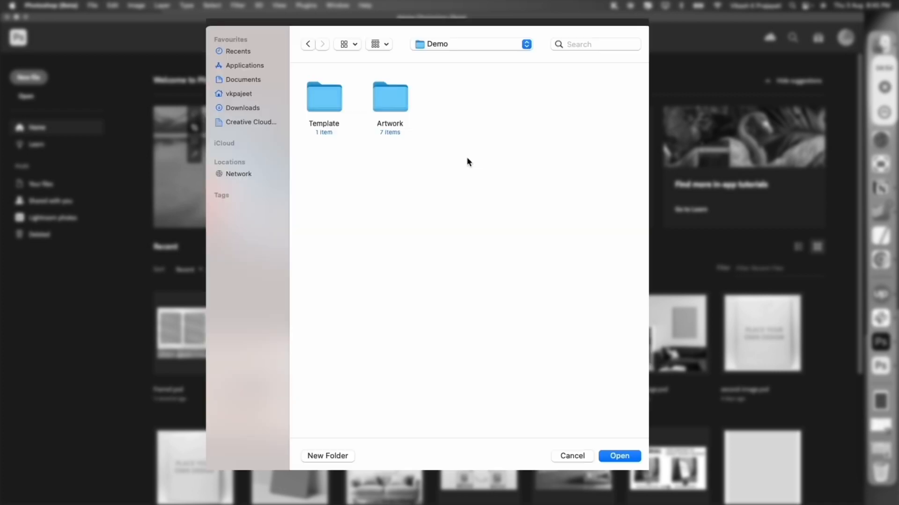
left_click(310, 96)
left_click(617, 457)
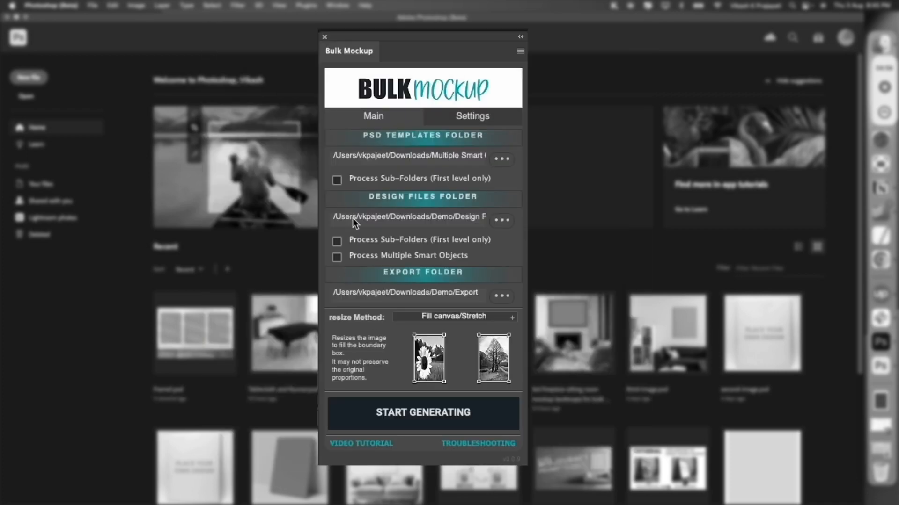
- Set the design files folder to Artwork inside Demo and enable Process Multiple Smart Objects
left_click(501, 220)
left_click(389, 126)
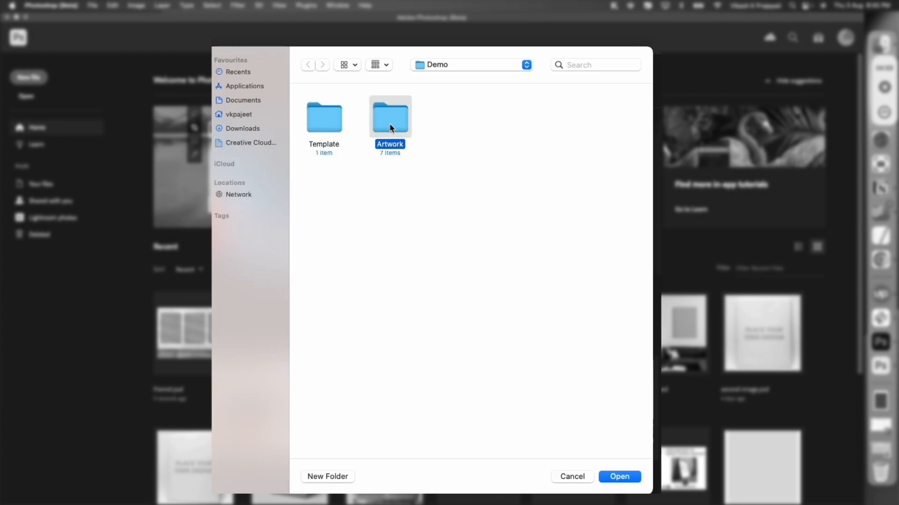
left_click(619, 478)
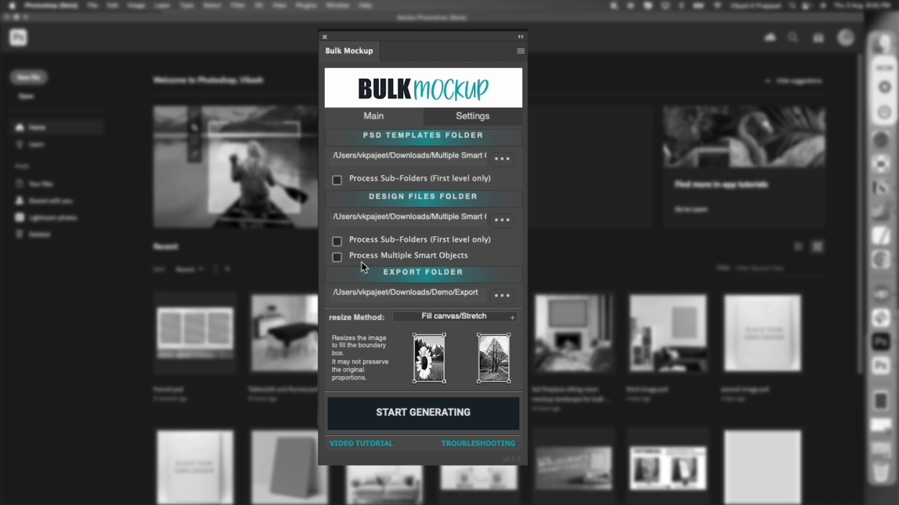
left_click(334, 259)
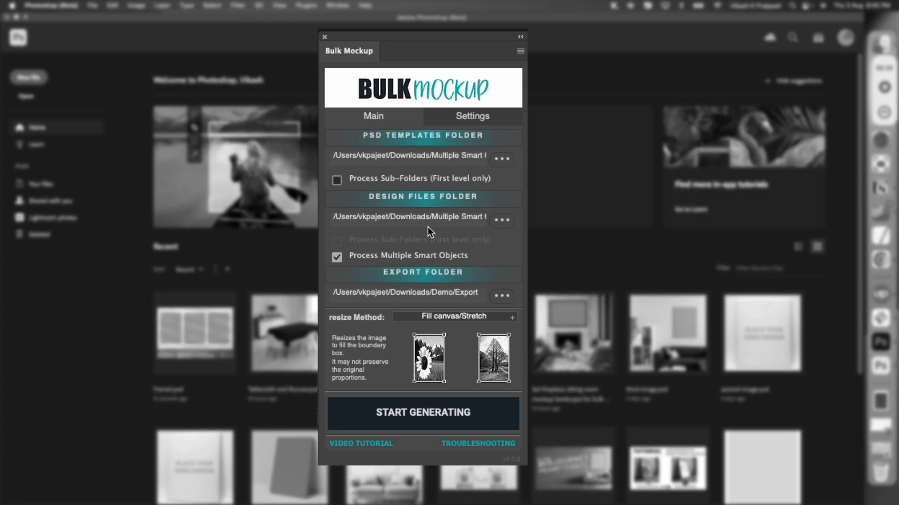
- Reopen the design files folder selection to examine Artwork's loose images and its Art 2 and Art 3 subfolders, keeping Artwork as the choice
left_click(501, 220)
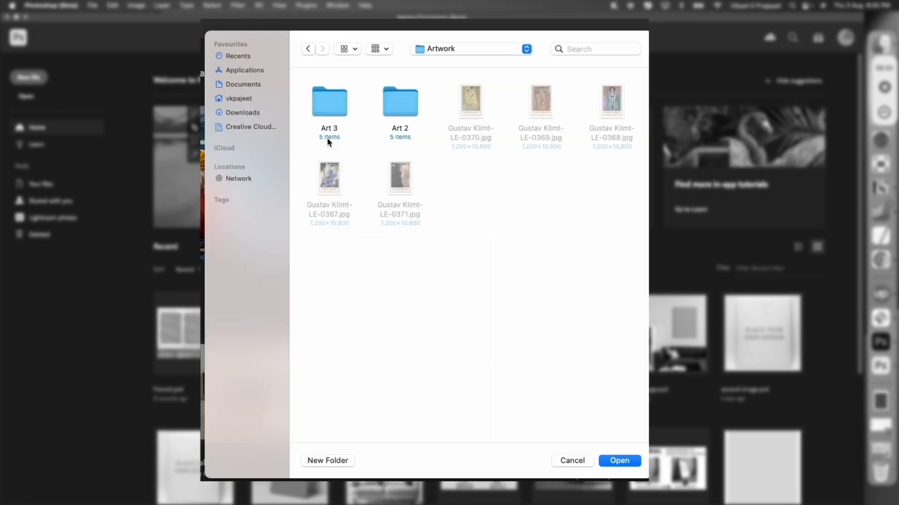
left_click(388, 106)
left_click(470, 50)
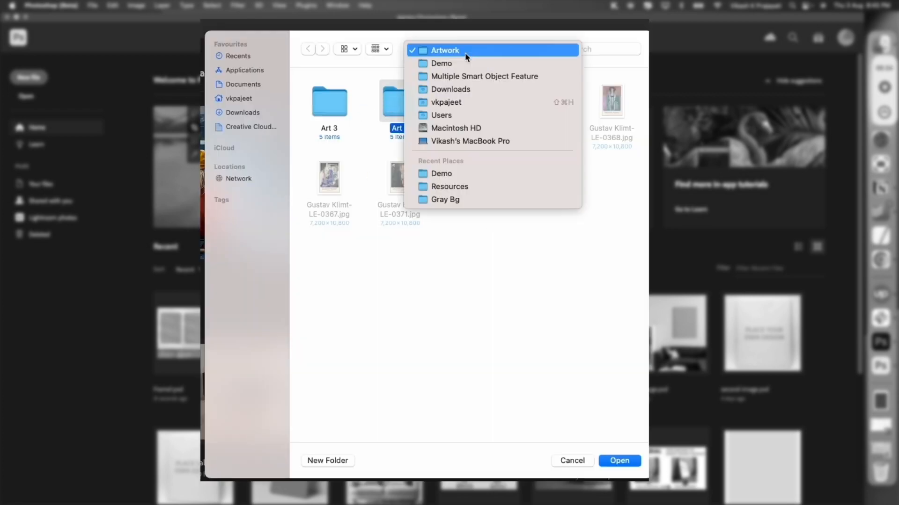
left_click(466, 52)
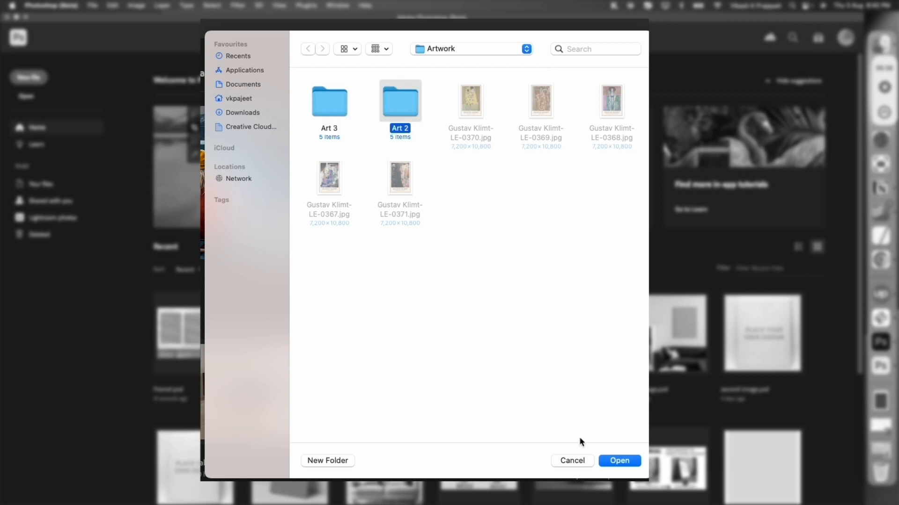
left_click(606, 461)
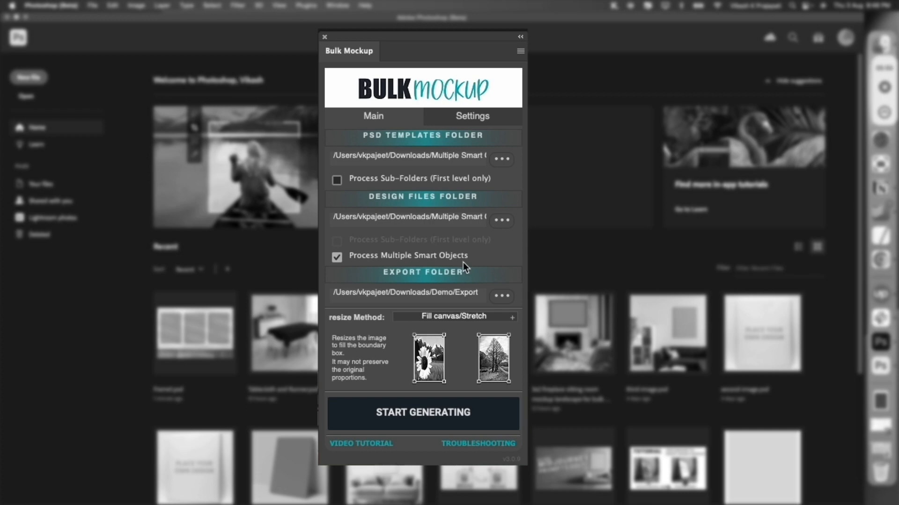
- Create a new folder named Export inside Demo and set it as the export folder
left_click(501, 296)
left_click(442, 46)
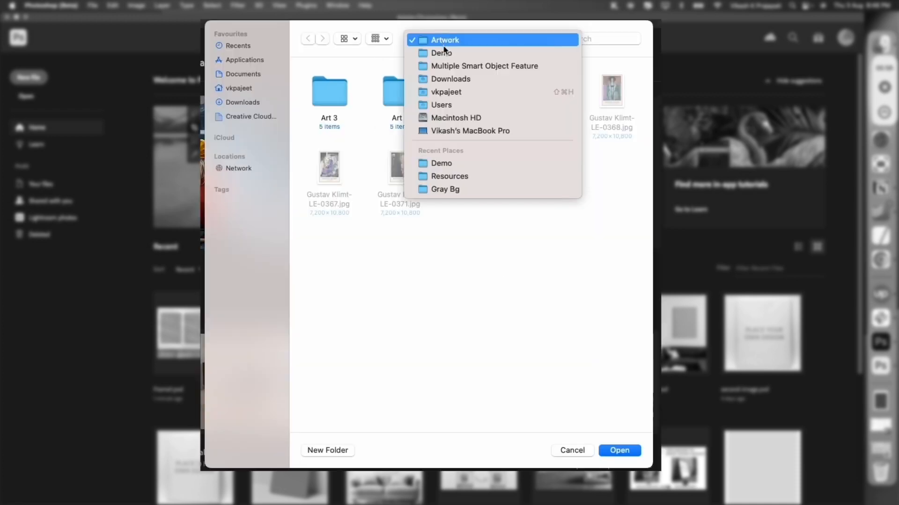
left_click(445, 52)
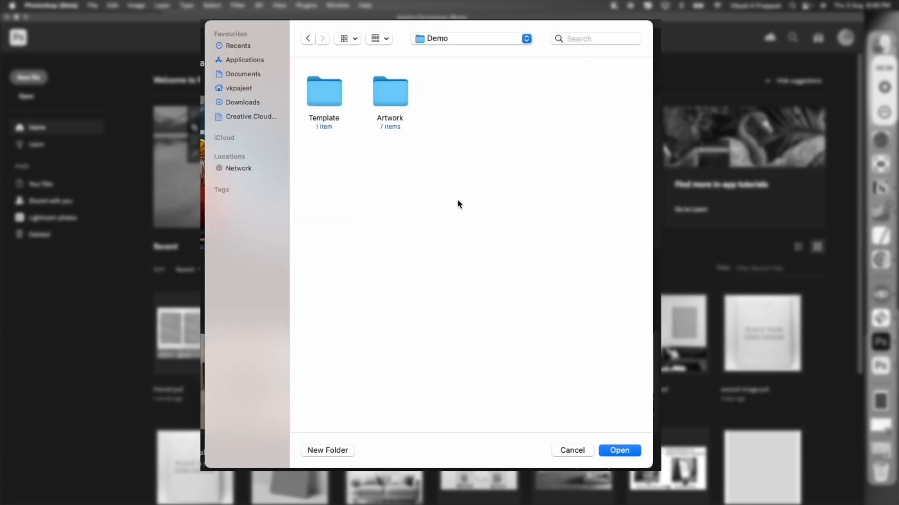
left_click(328, 450)
type("Export")
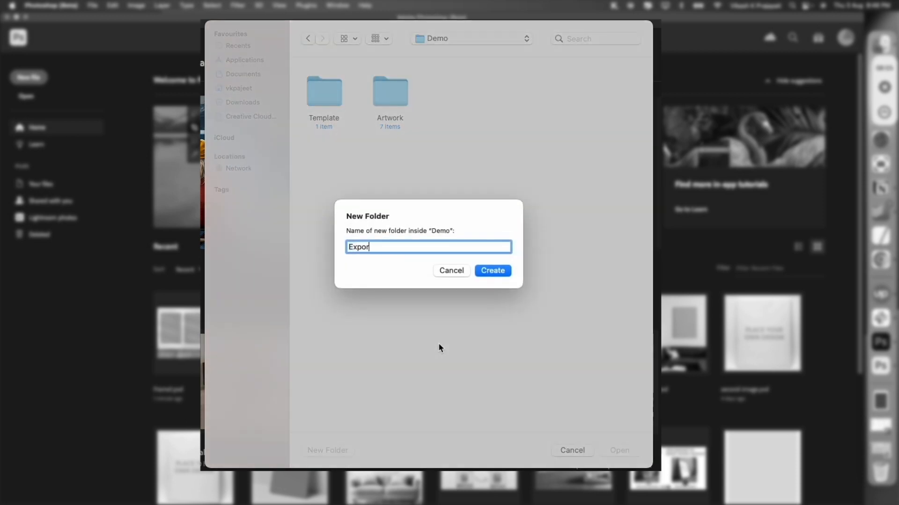
left_click(482, 277)
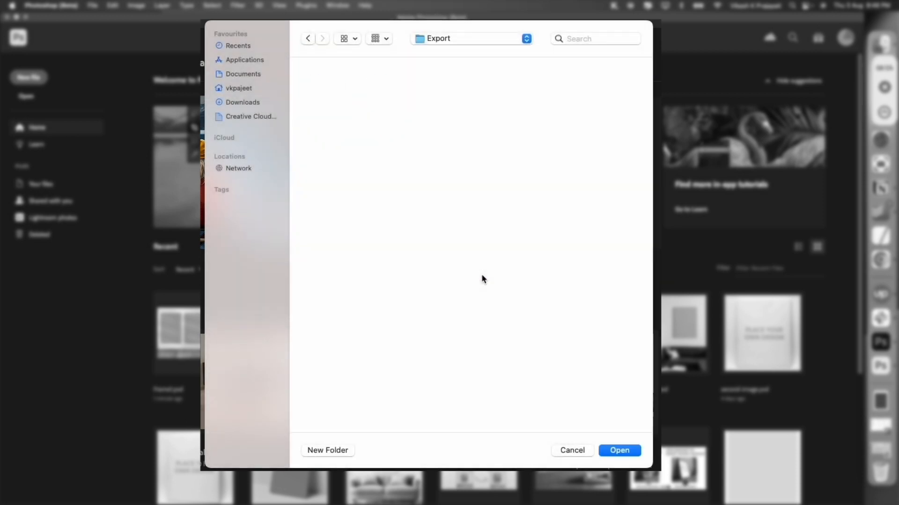
left_click(630, 451)
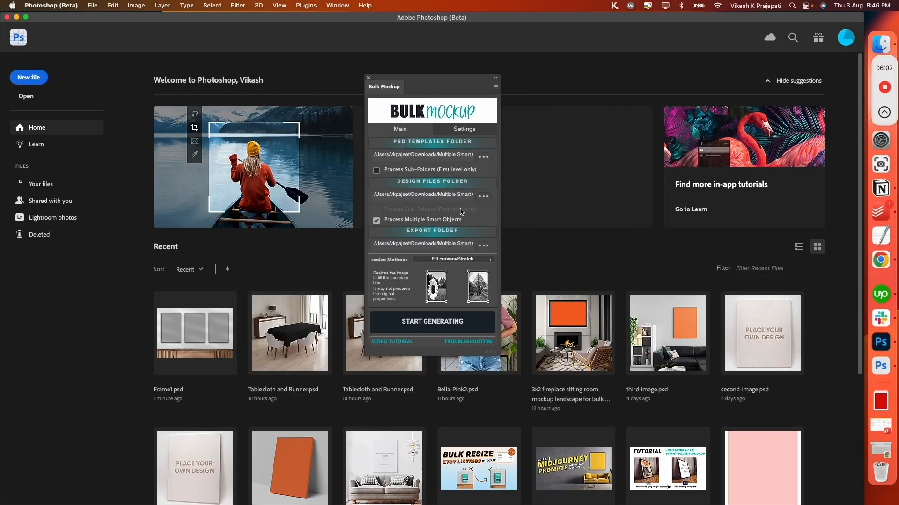
- Move the plugin window aside and start generating the mockups
left_click_drag(429, 77, 756, 88)
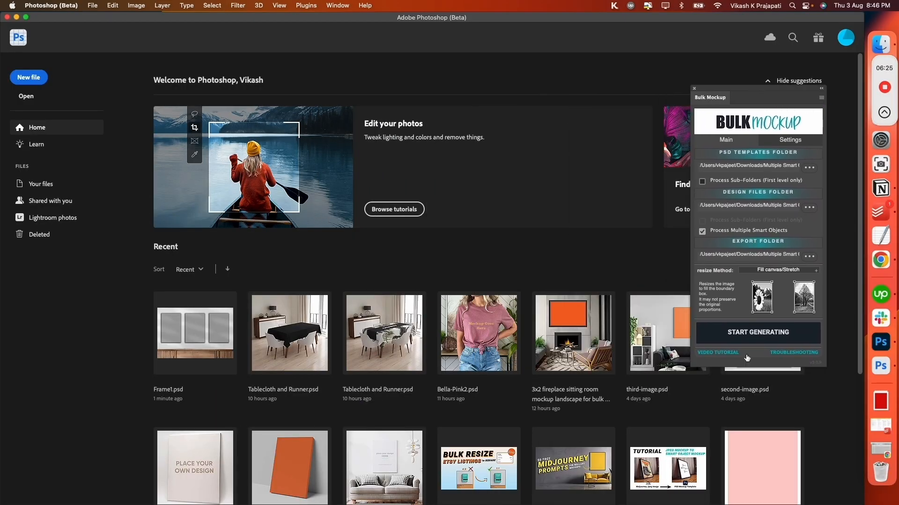
left_click(750, 336)
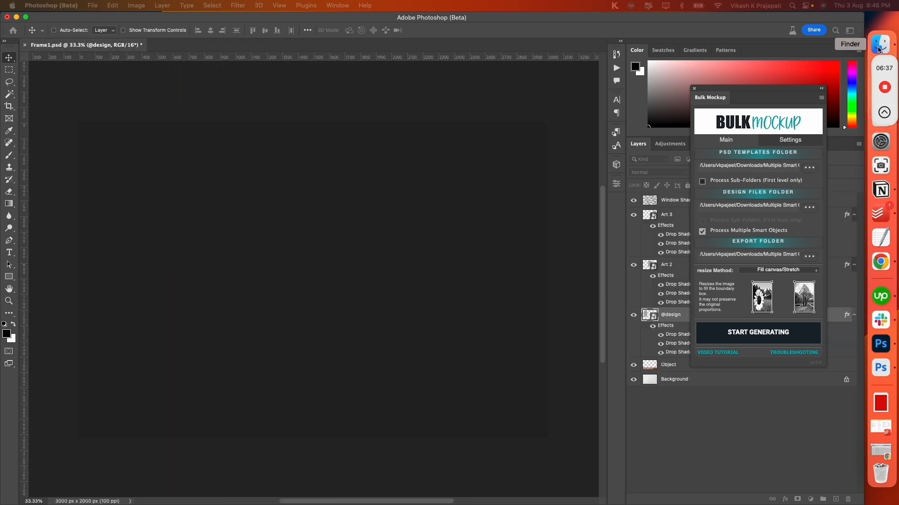
- Switch to Finder, open the Export folder inside Demo and place its window beside the artwork being processed
left_click(878, 48)
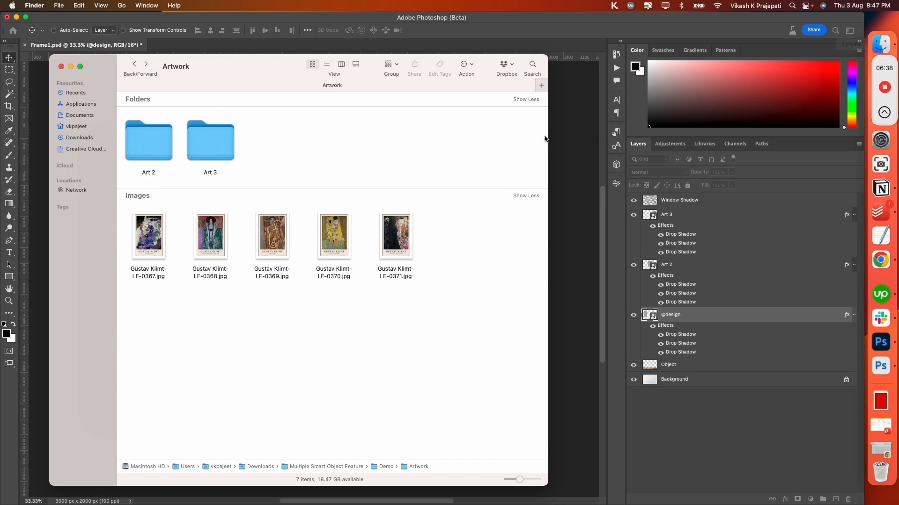
left_click(129, 65)
double_click(198, 115)
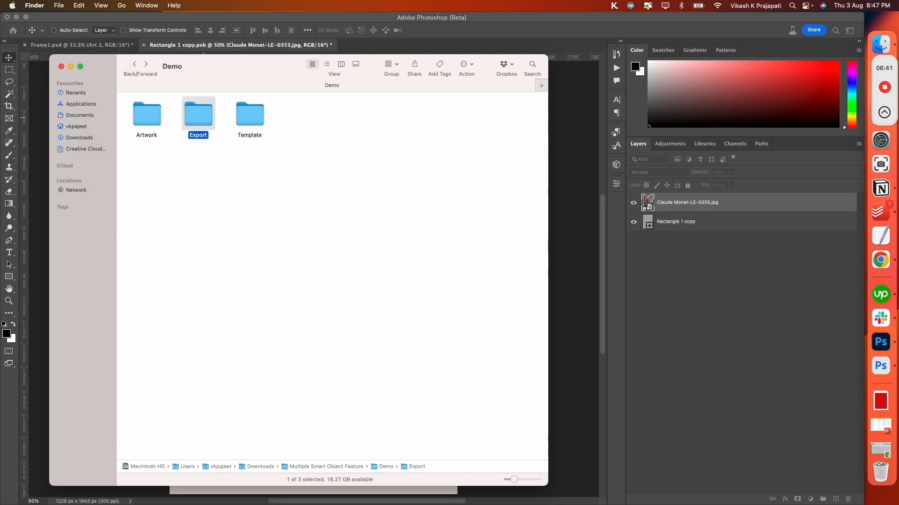
left_click_drag(242, 75, 515, 72)
left_click_drag(321, 149, 536, 147)
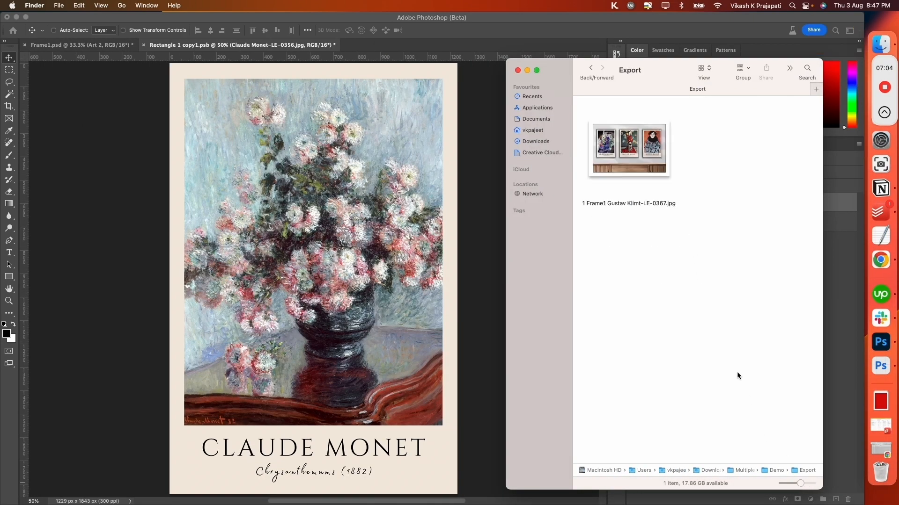
- Select the first exported mockup, adjust the Export folder's icon size and show enlarged thumbnails in full screen
left_click(630, 181)
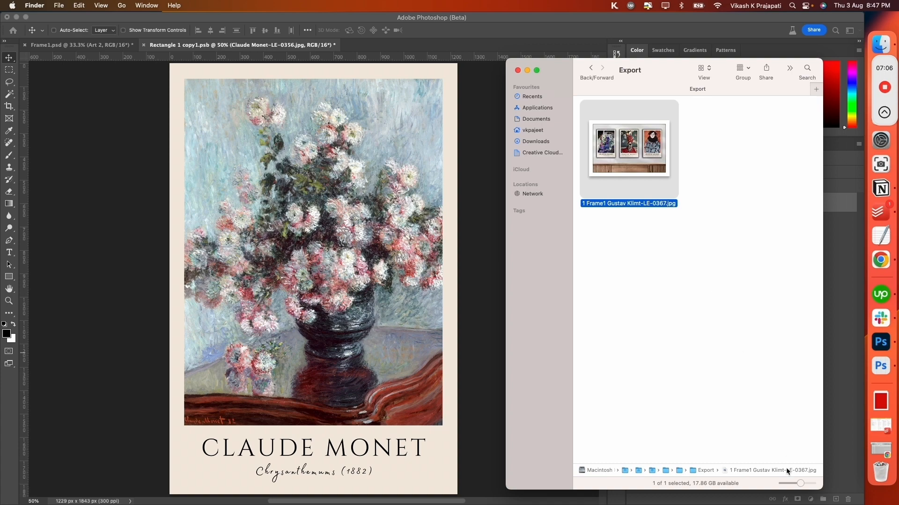
left_click_drag(800, 483, 806, 481)
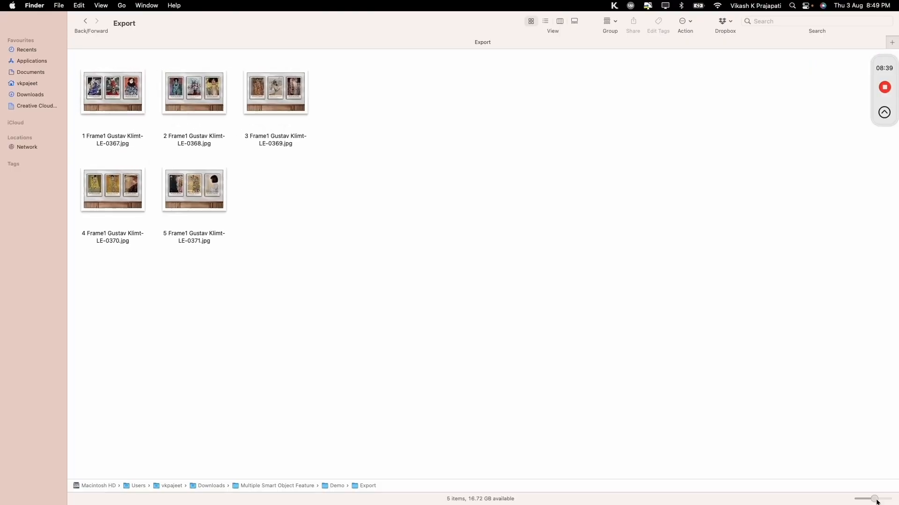
left_click_drag(866, 499, 884, 500)
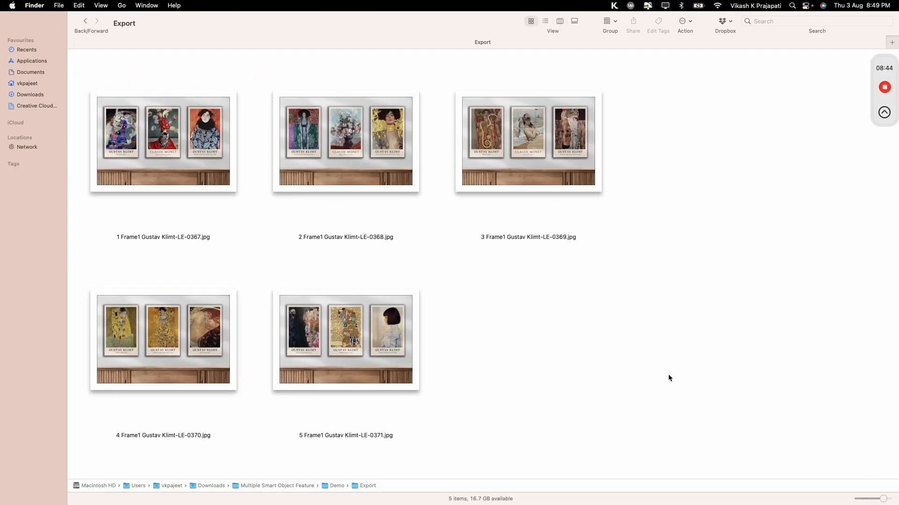
- Examine the exported Frame1 mockups one after another to check the artwork in each of the three frames
left_click(364, 355)
left_click(161, 342)
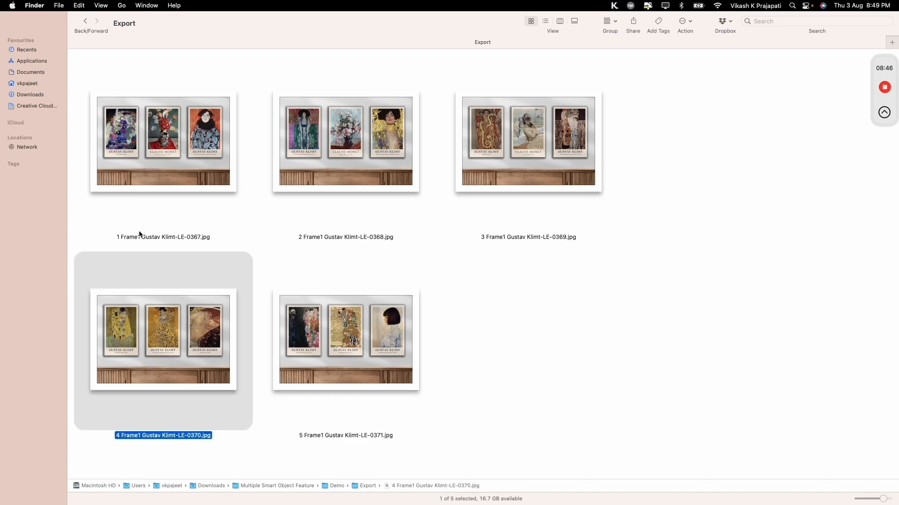
left_click(141, 172)
left_click(297, 169)
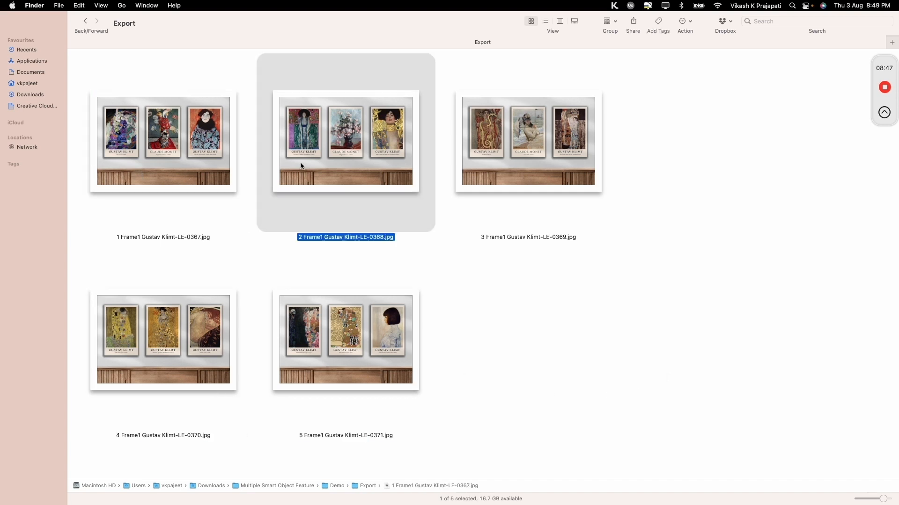
left_click(511, 171)
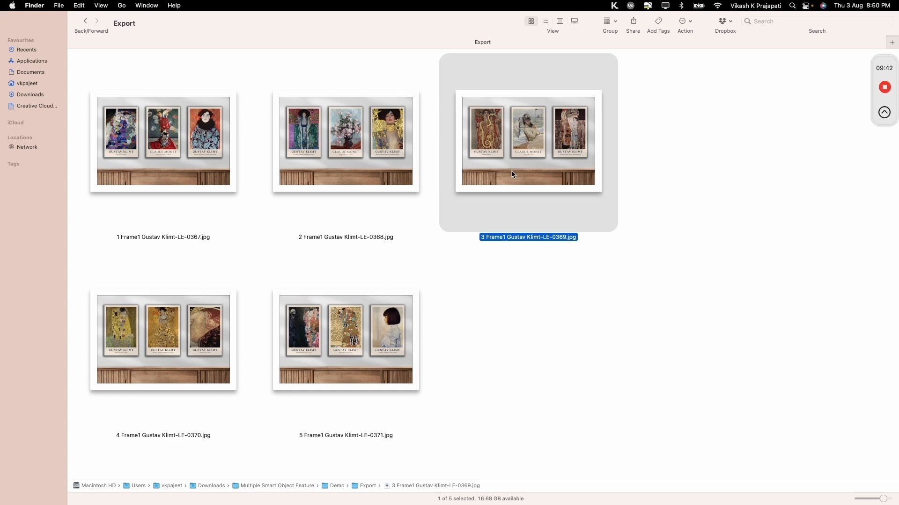